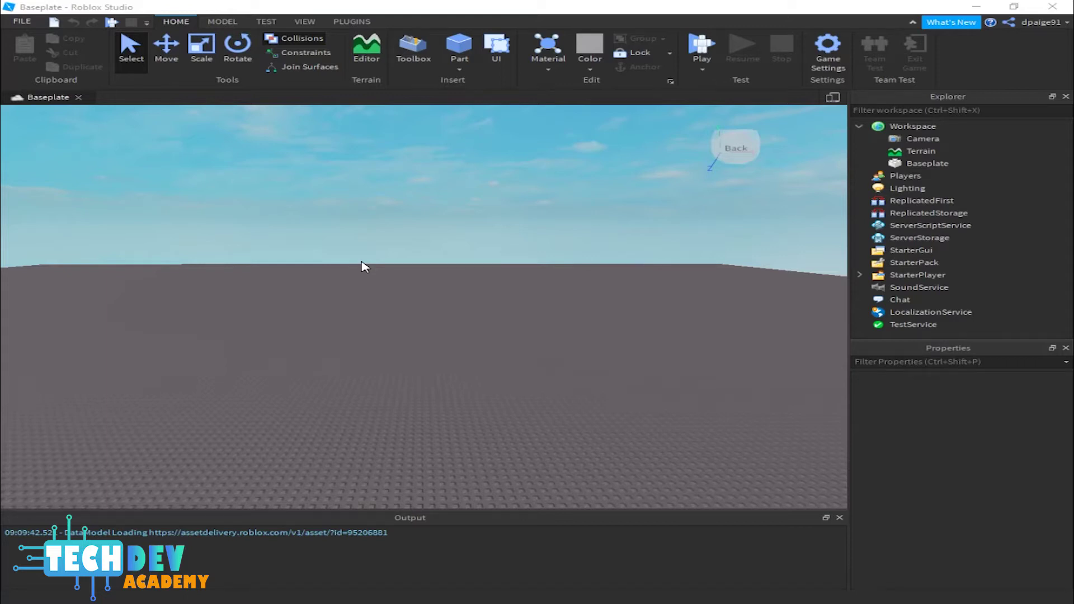
- Rotate the camera around until the view cube shows the Baseplate's Front side
right_drag(365, 267, 365, 267)
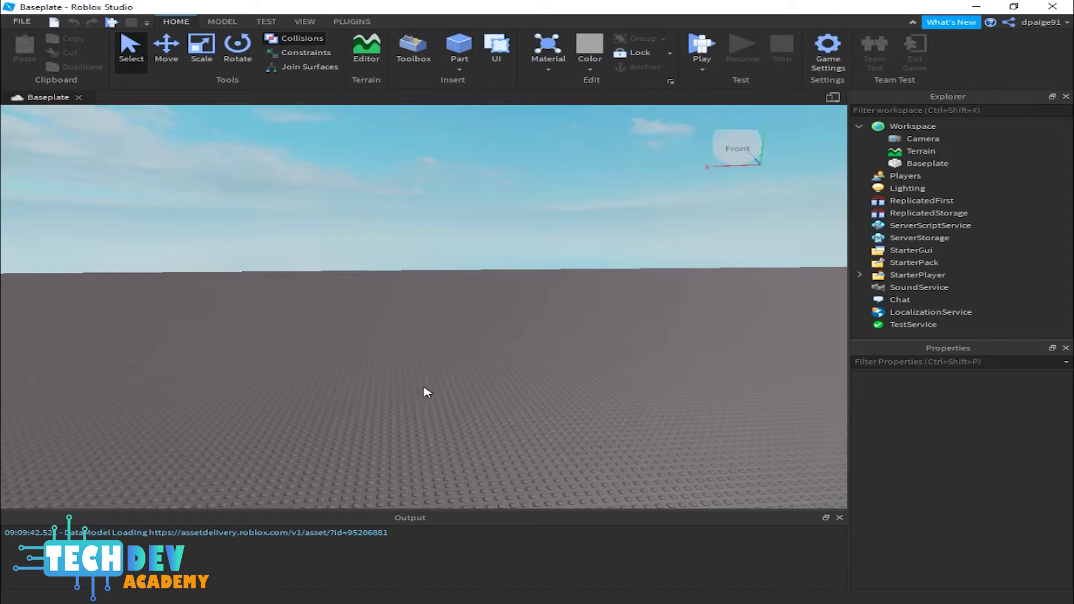
- Swing the view up to the sky and back, then fly up (E) and down (Q) over the baseplate
right_drag(426, 391, 426, 392)
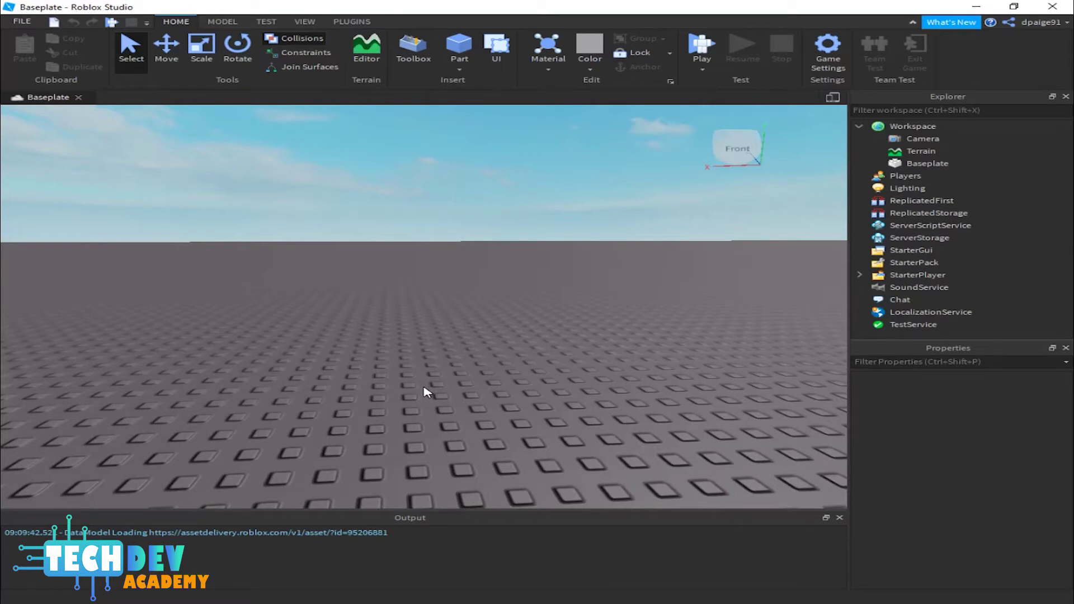
key(e)
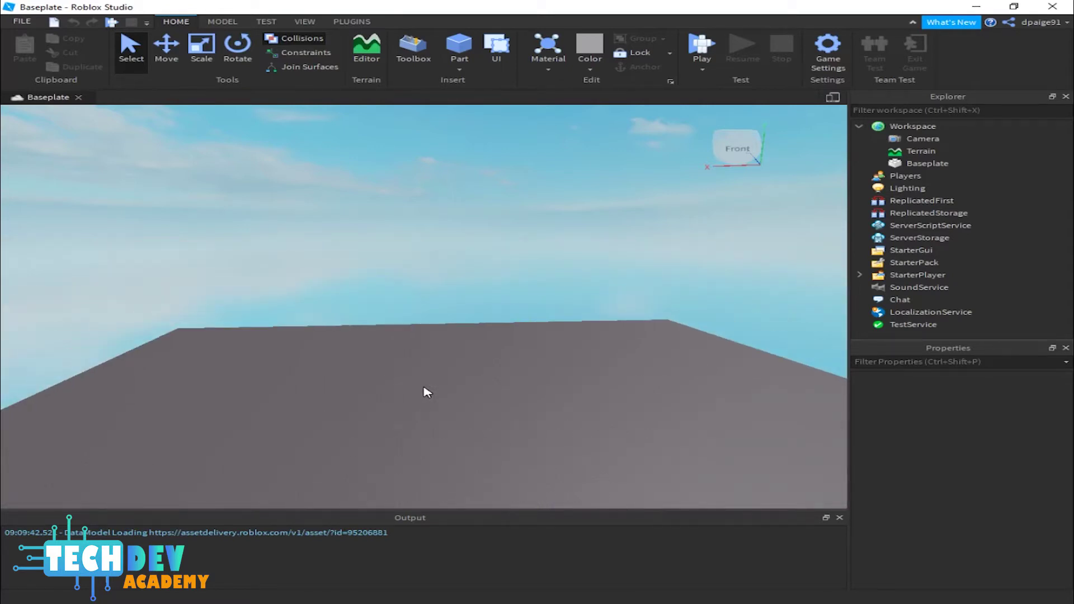
key(q)
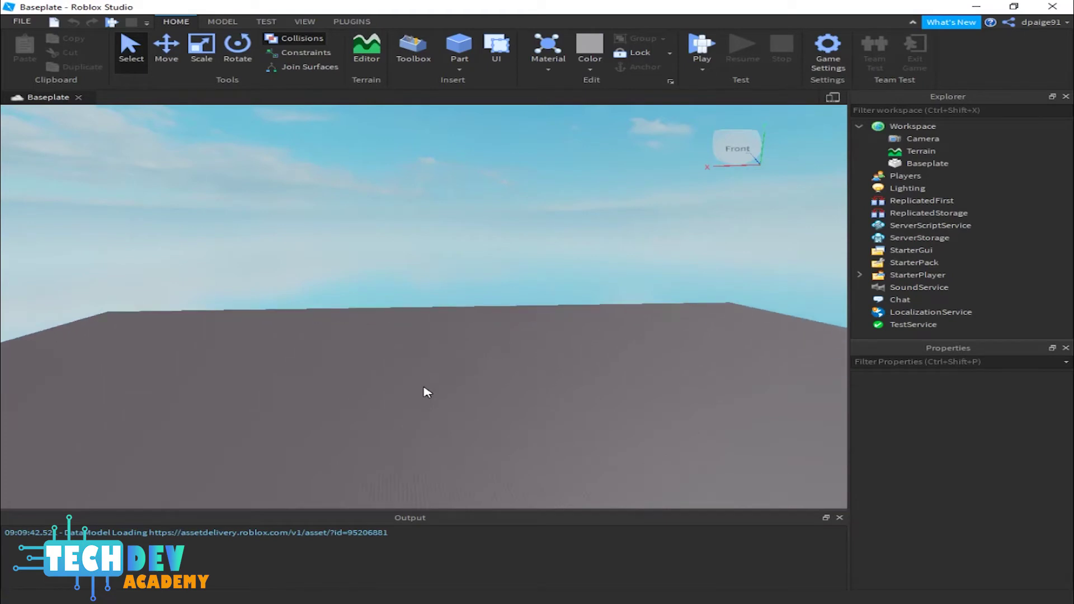
key(q)
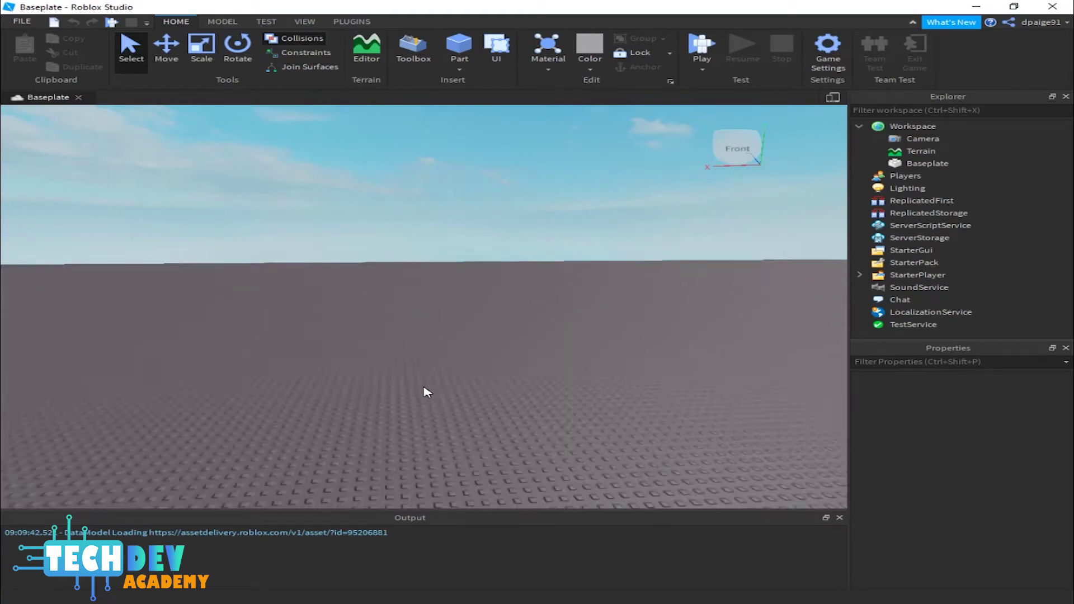
key(e)
- Lower the camera down to the studs, then raise it back well above the baseplate
key(q)
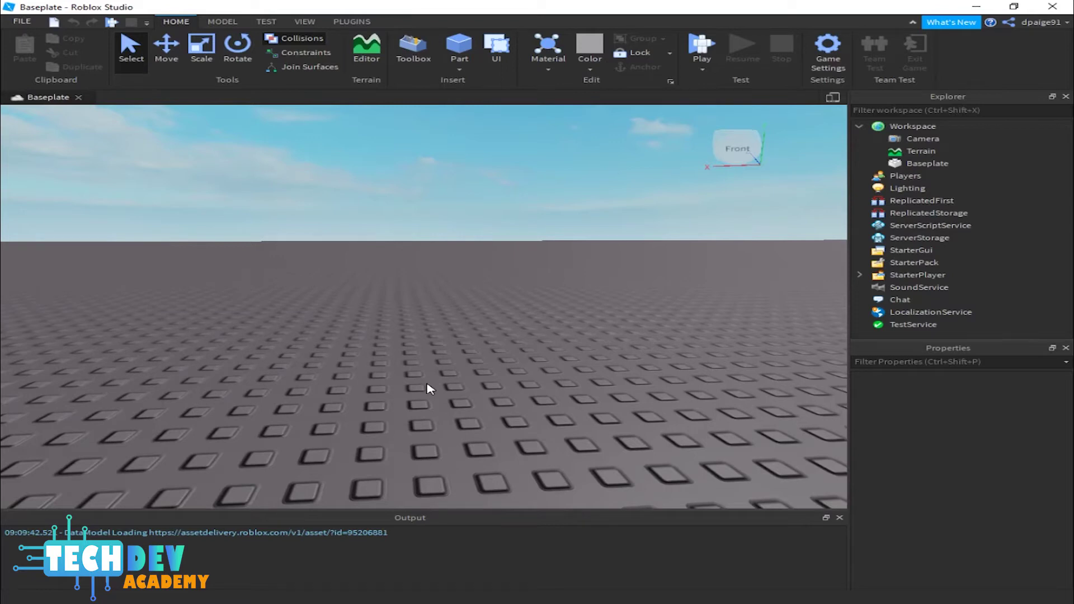
key(q)
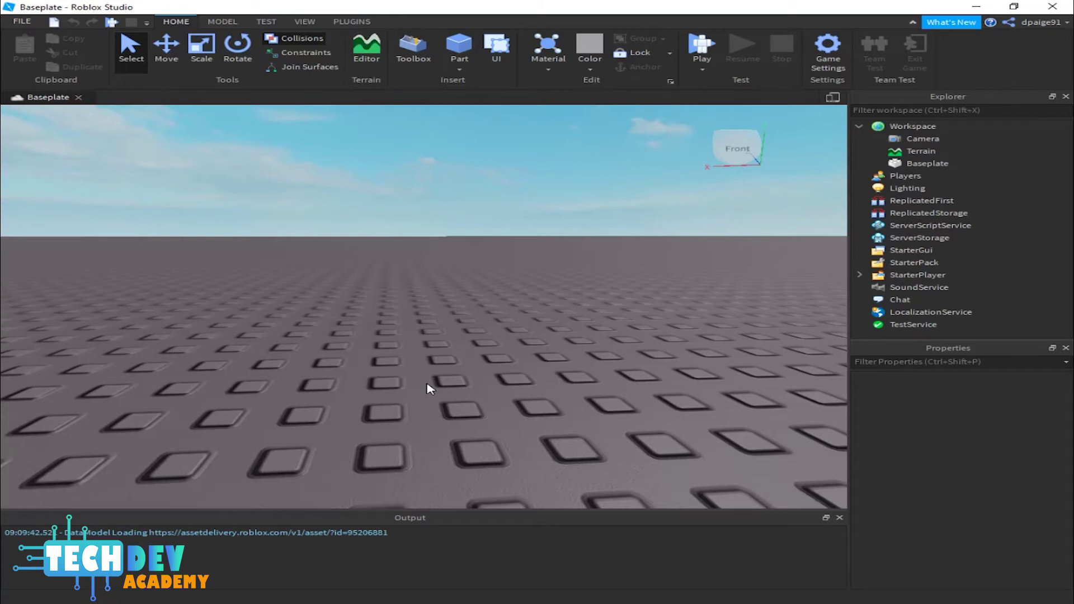
key(e)
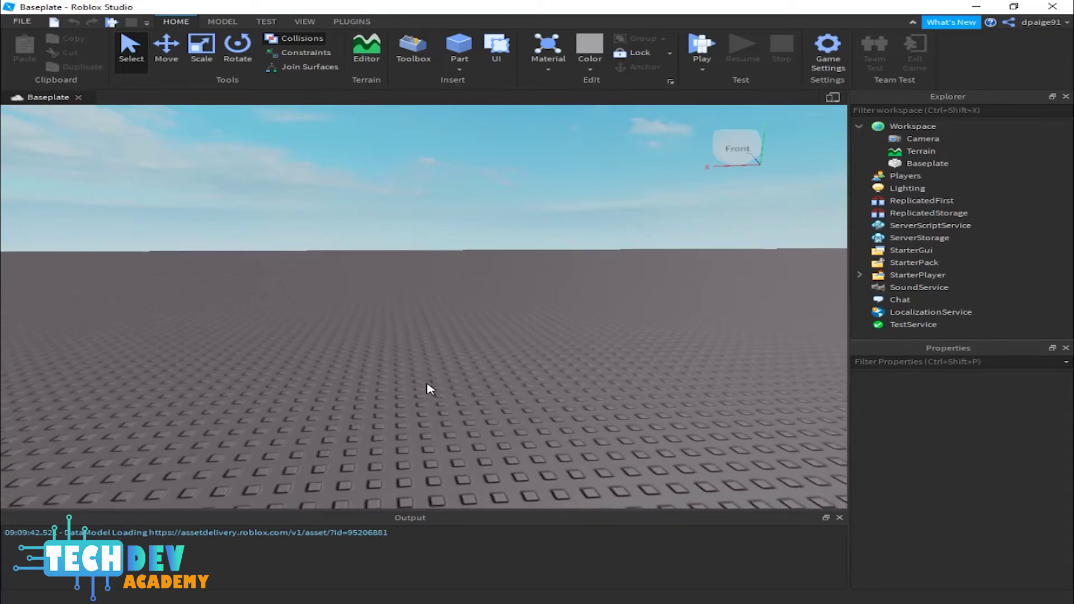
key(e)
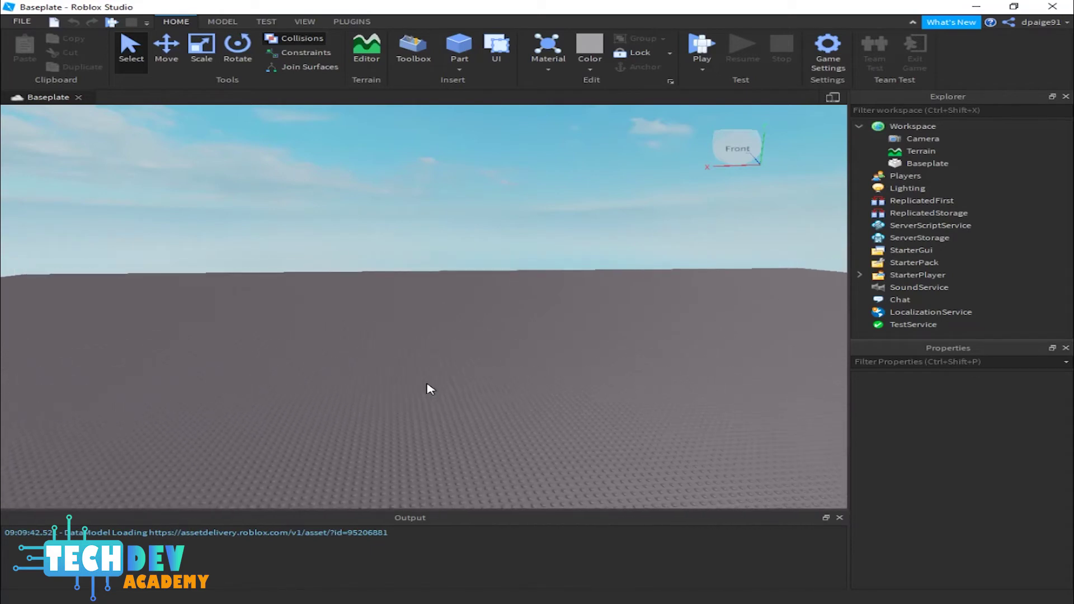
key(e)
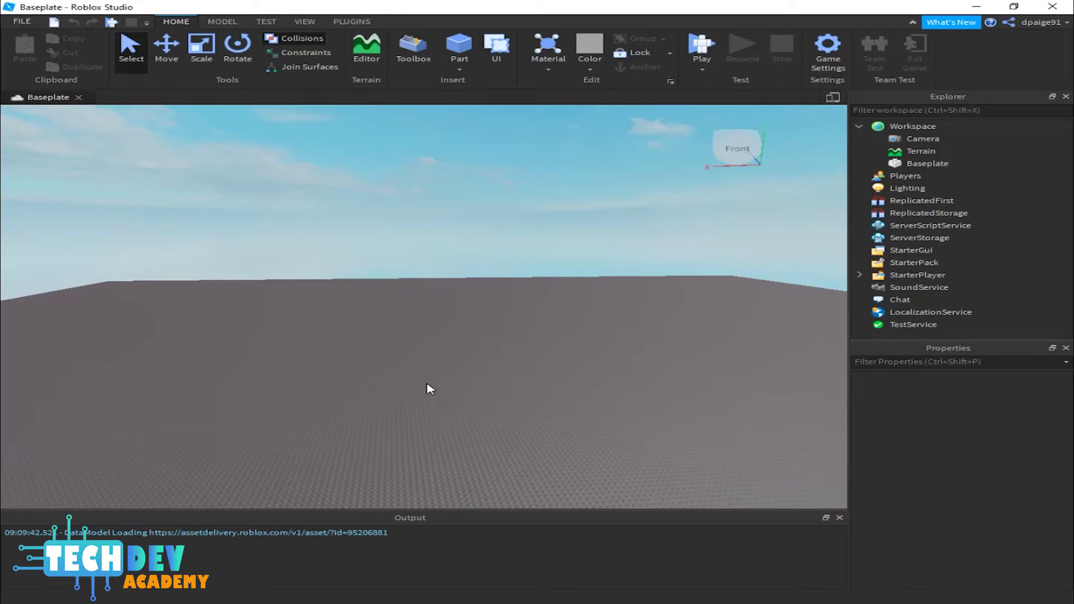
- Strafe sideways with A and D until the baseplate's far corner shows, then drop slightly
key(a)
key(a)
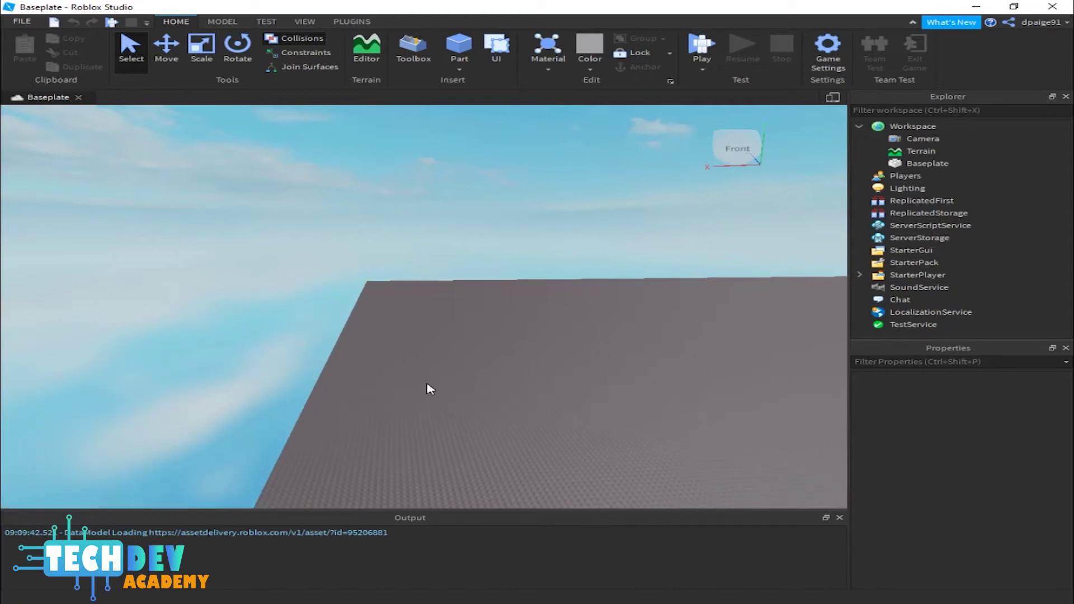
key(d)
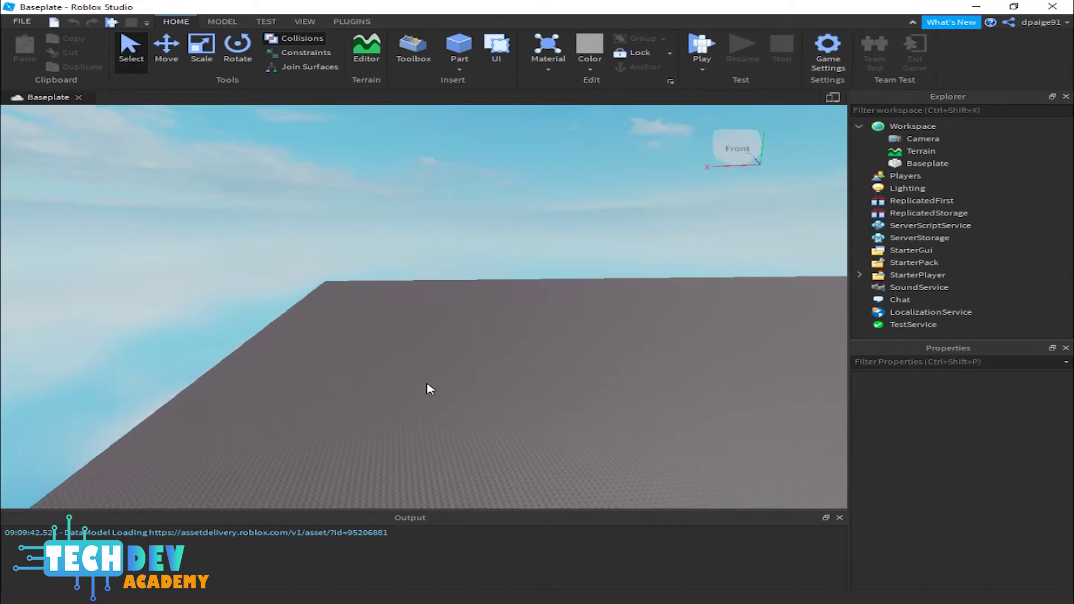
key(d)
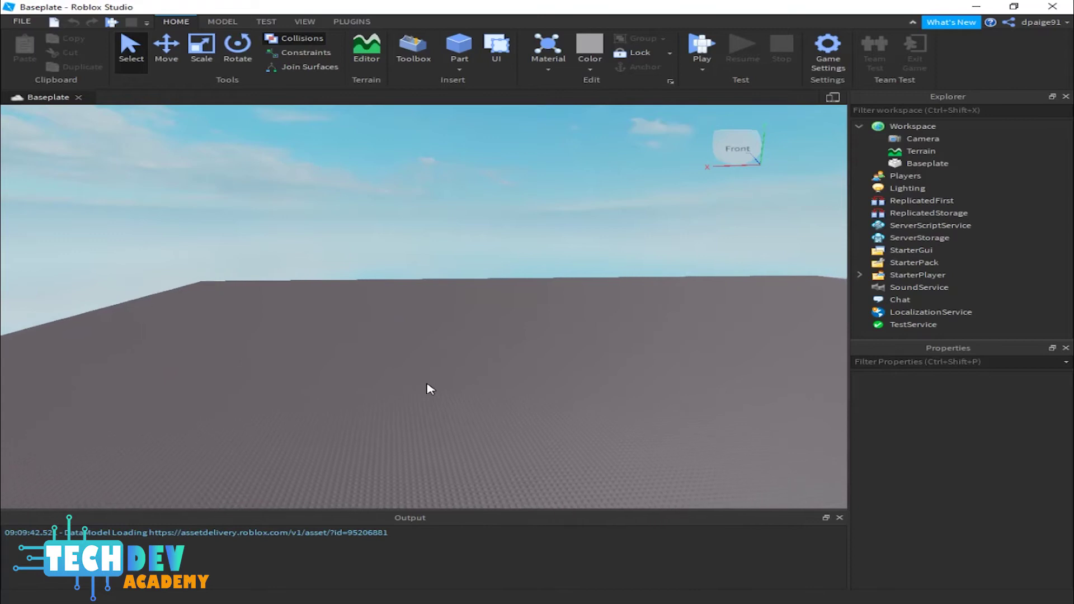
key(d)
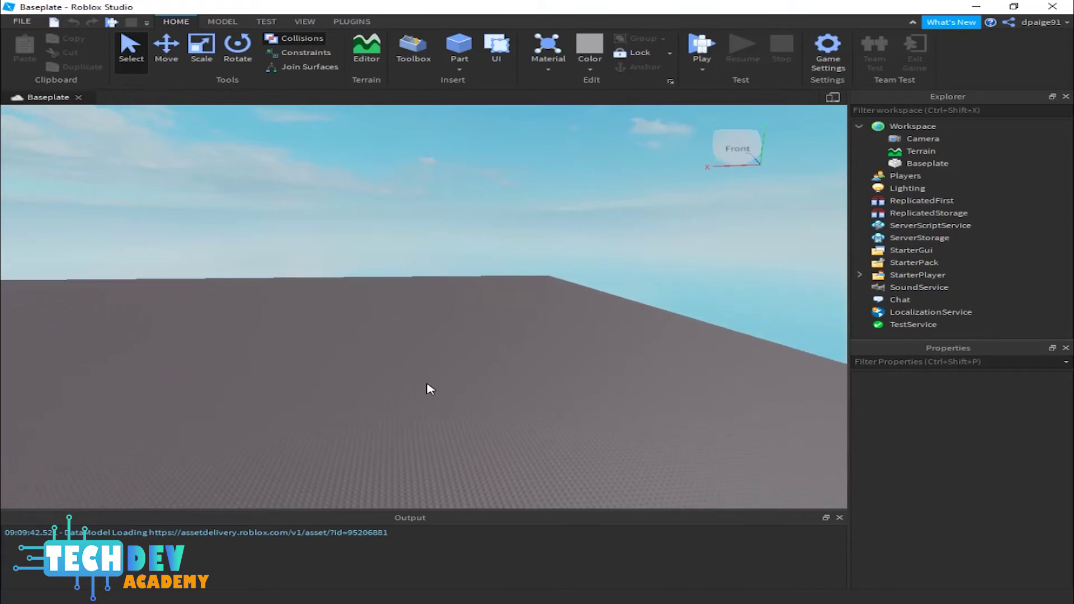
key(q)
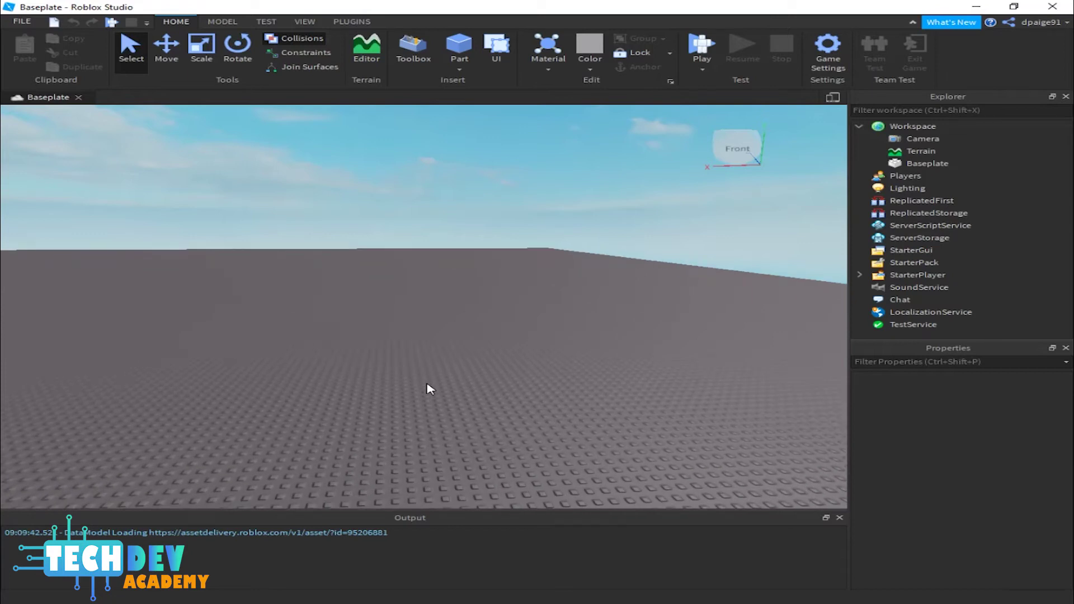
- Climb high above the baseplate, tilt down toward its corner, and adjust the height
key(e)
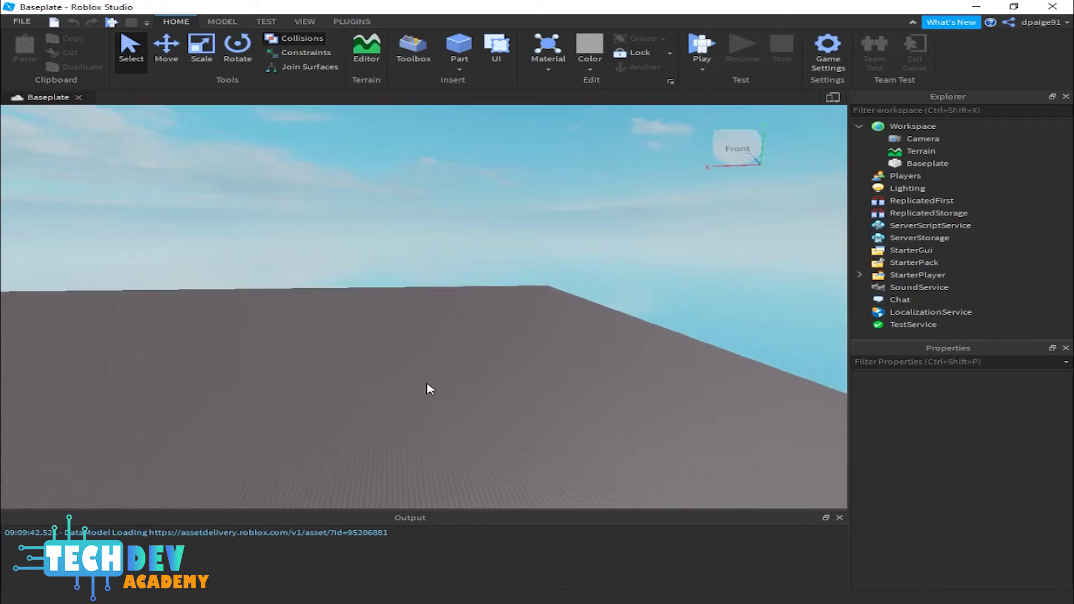
key(e)
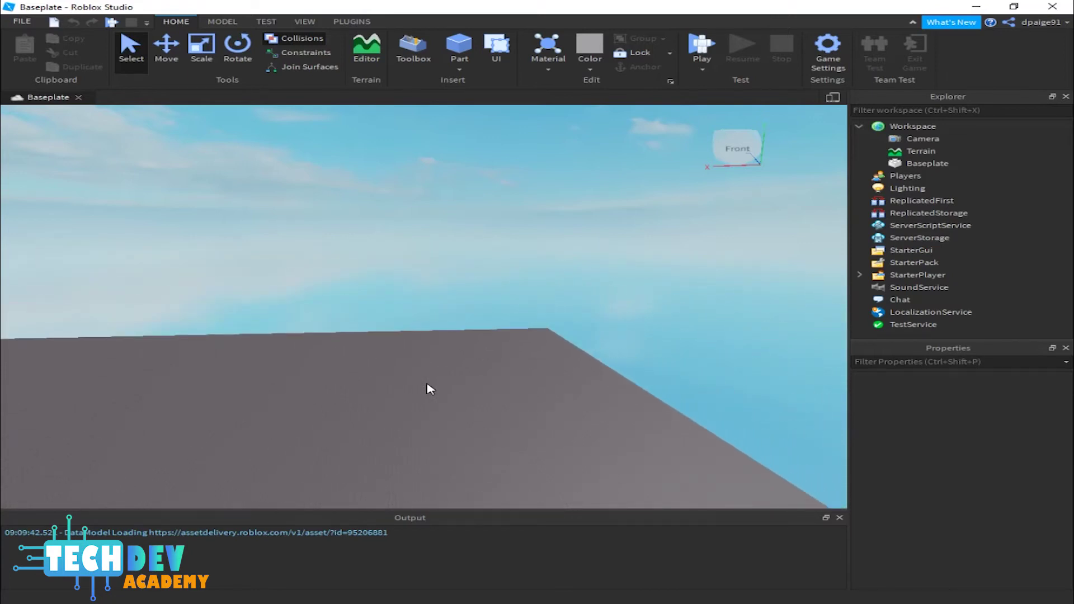
key(e)
right_drag(430, 389, 429, 389)
key(e)
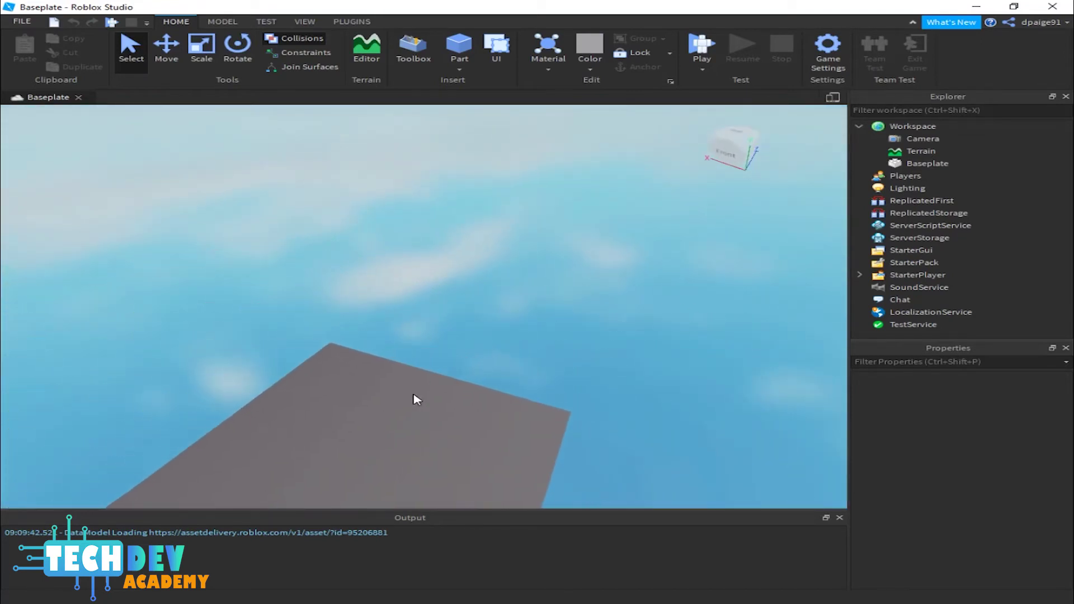
key(q)
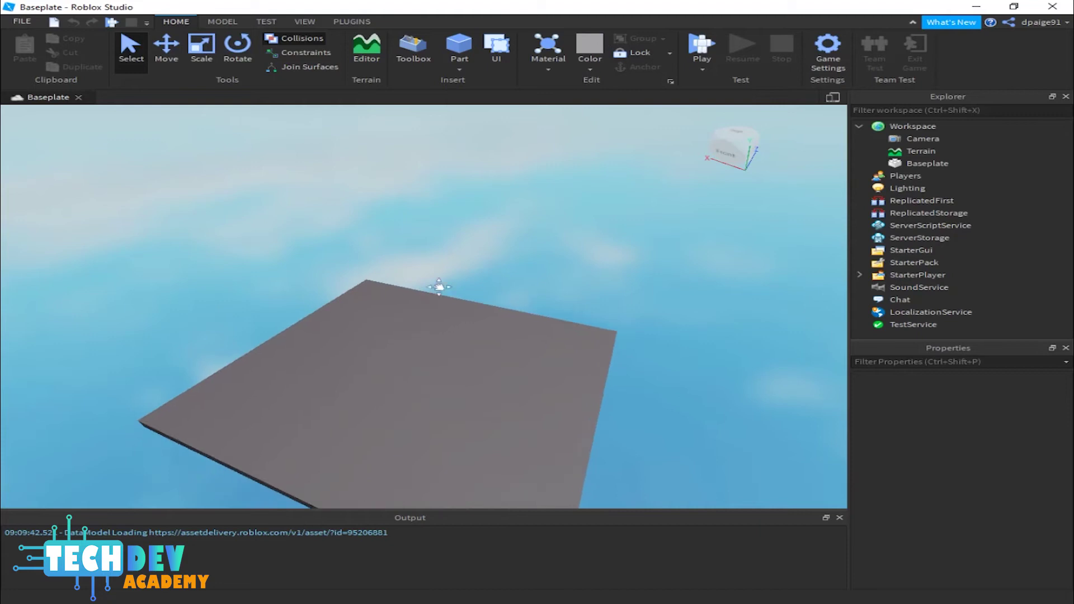
key(q)
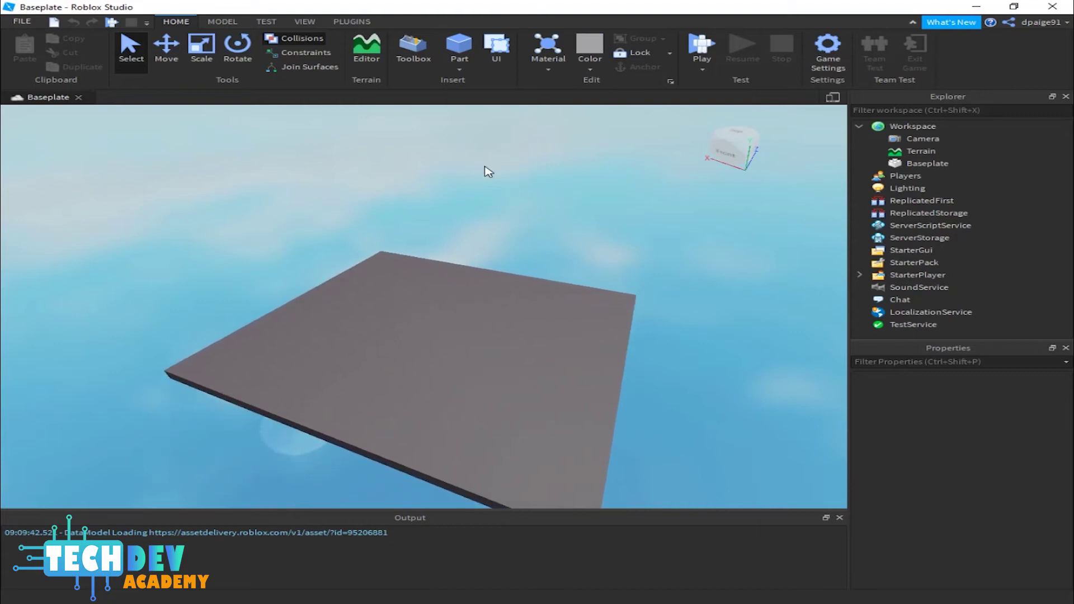
- Pan the view up-right, left, and back across the floating baseplate slab
middle_drag(182, 320, 192, 255)
middle_drag(562, 257, 350, 277)
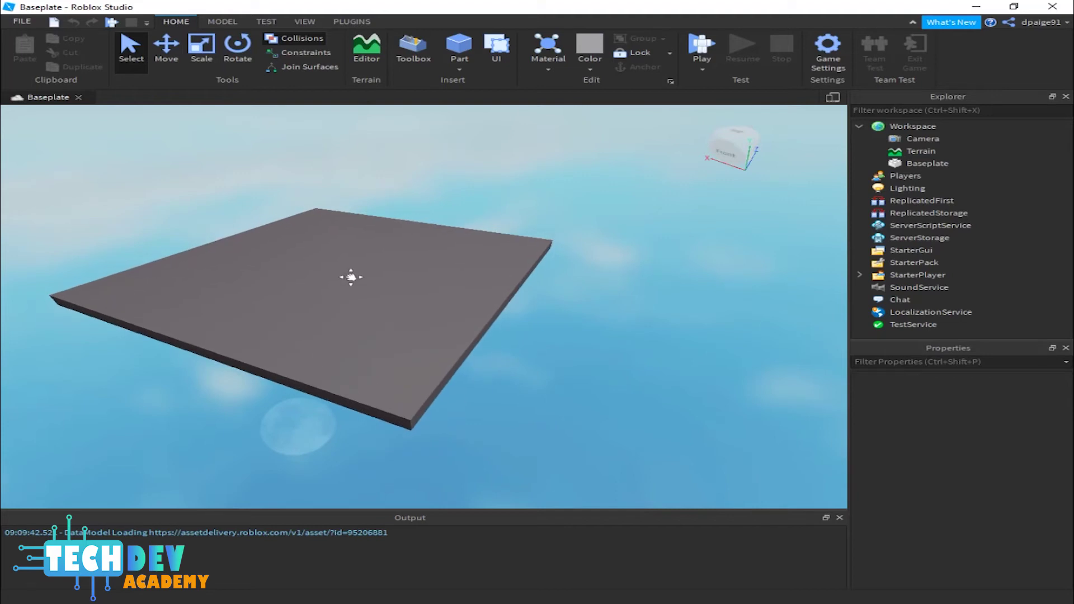
middle_drag(351, 277, 501, 283)
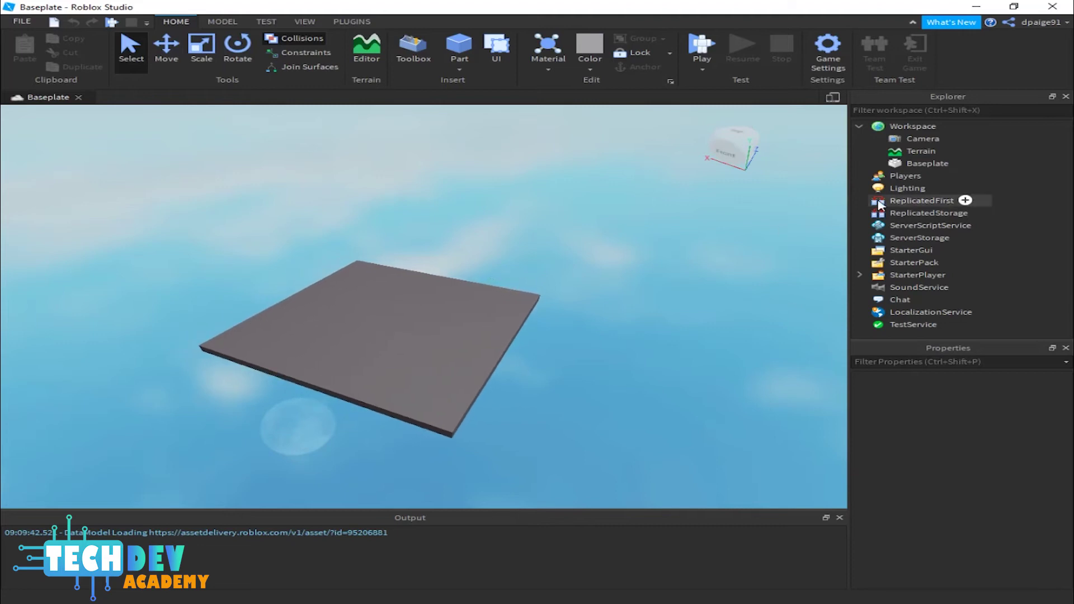
- Select Baseplate in the Explorer to list its properties, then zoom out and back in
click(926, 165)
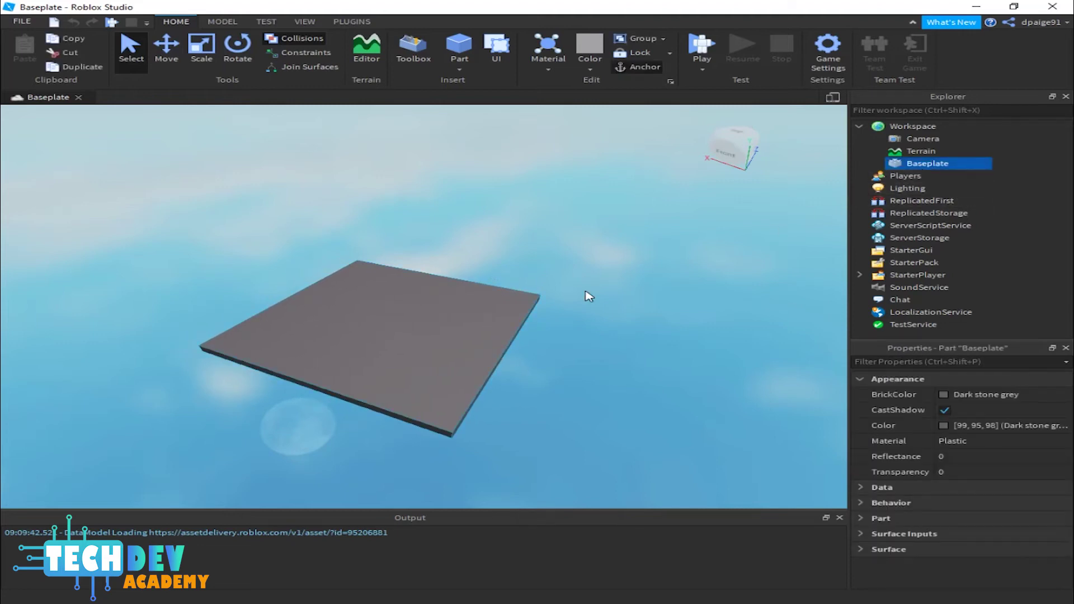
scroll(565, 300, down, 2)
scroll(542, 309, down, 5)
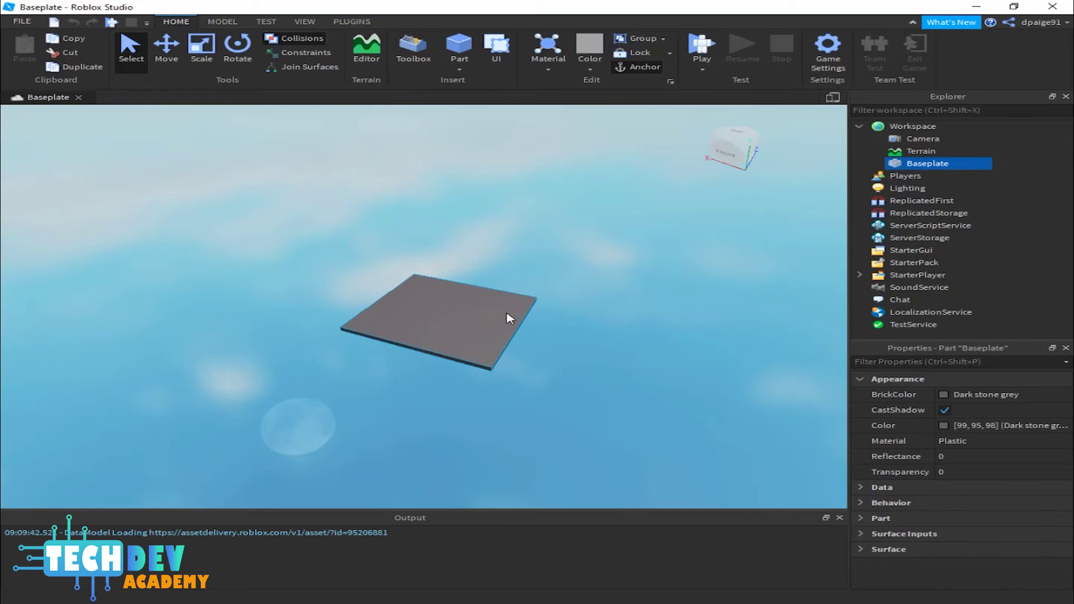
scroll(506, 314, down, 4)
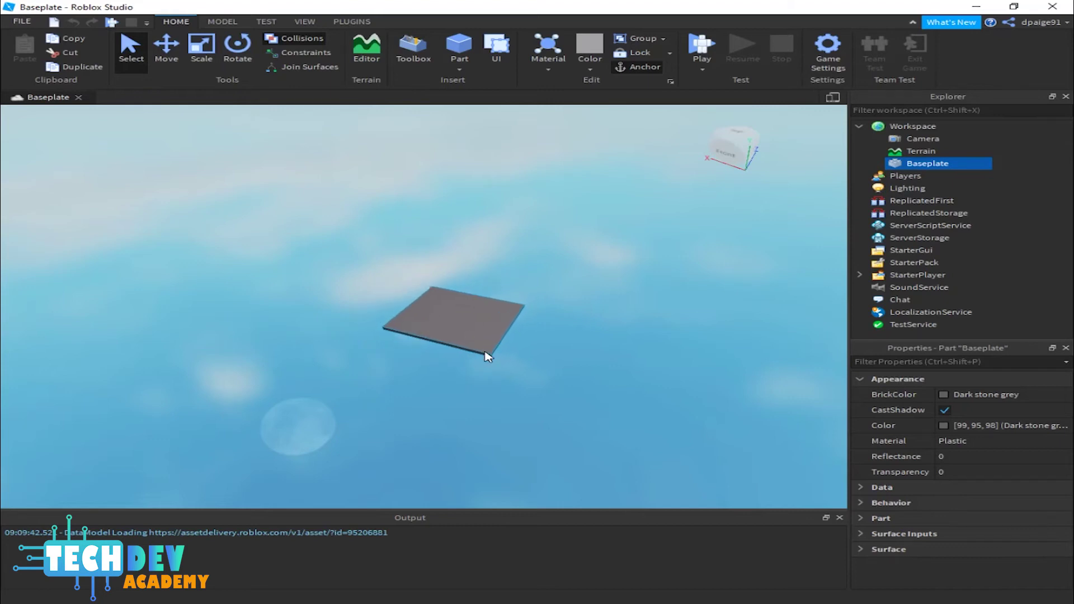
scroll(491, 362, down, 3)
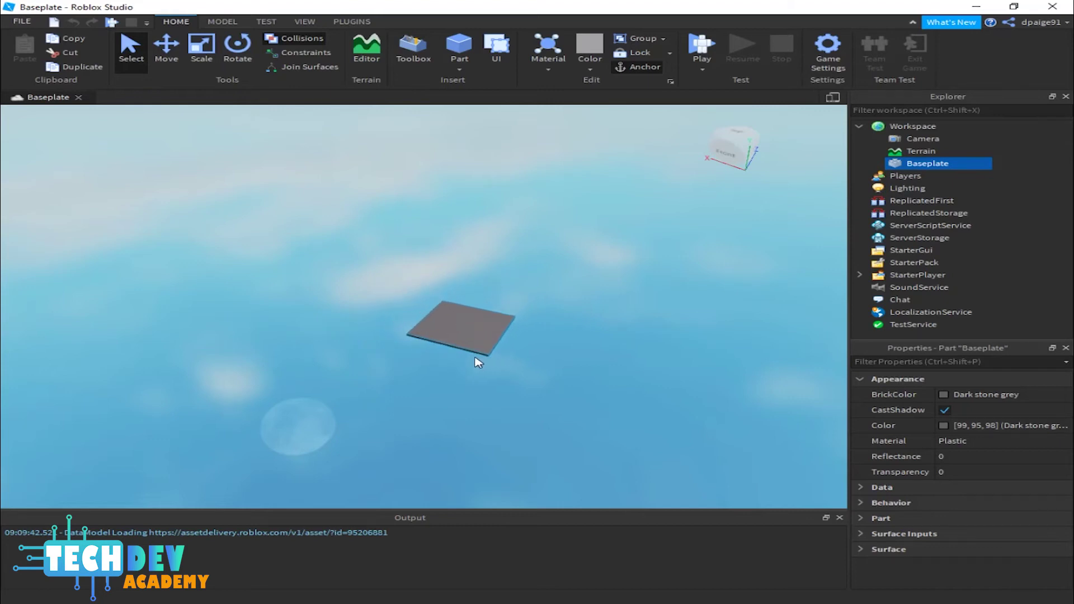
scroll(473, 362, down, 2)
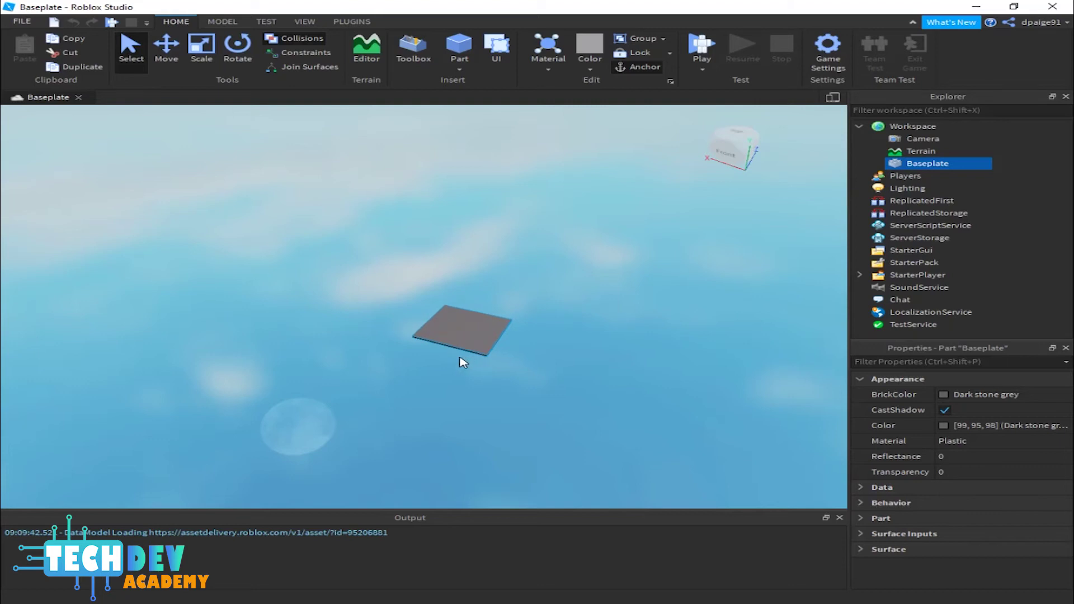
scroll(463, 362, up, 5)
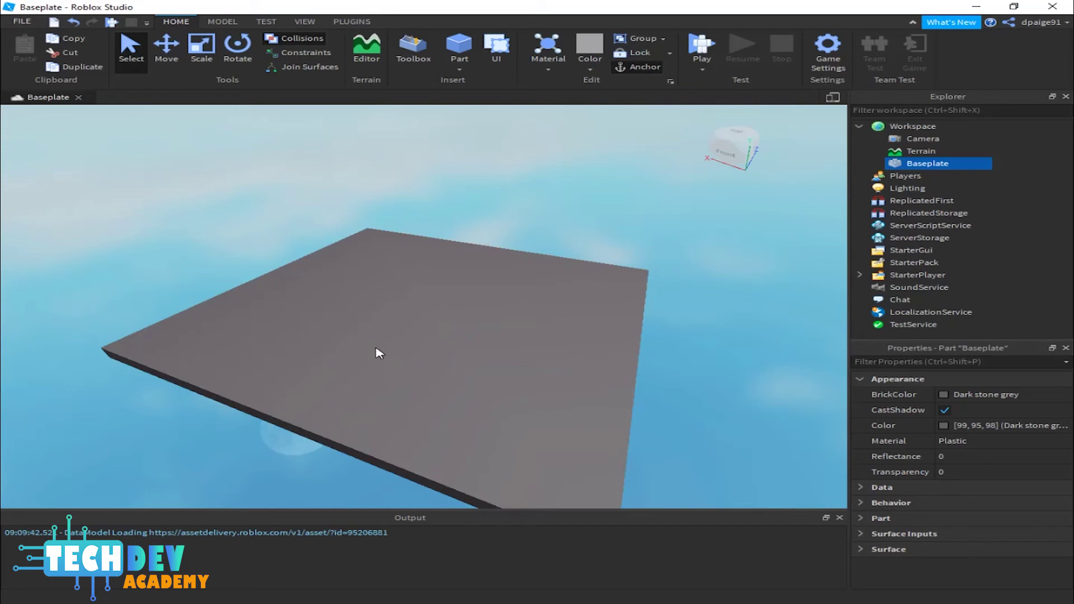
- Orbit beneath the baseplate, then tilt back up to view its top from the Front
mouse_move(368, 349)
right_down()
mouse_move(347, 347)
mouse_move(360, 347)
right_up()
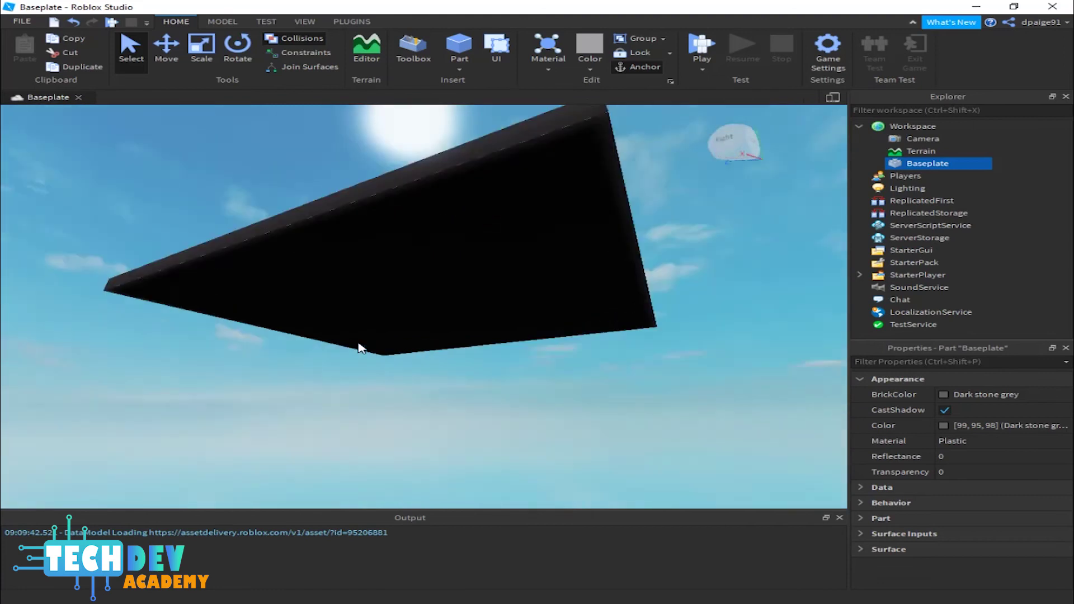
right_drag(358, 348, 359, 348)
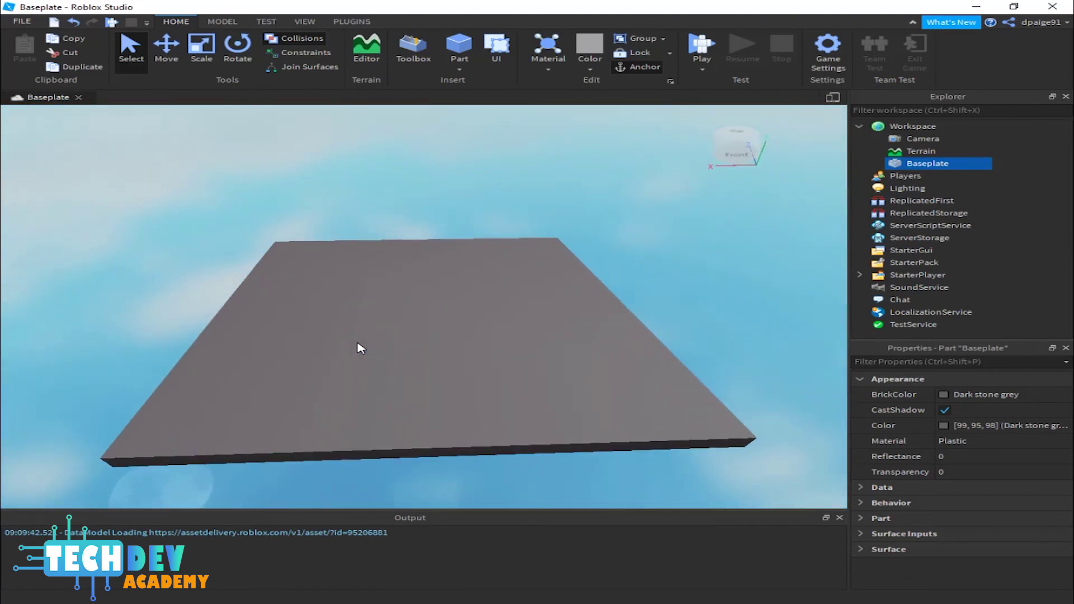